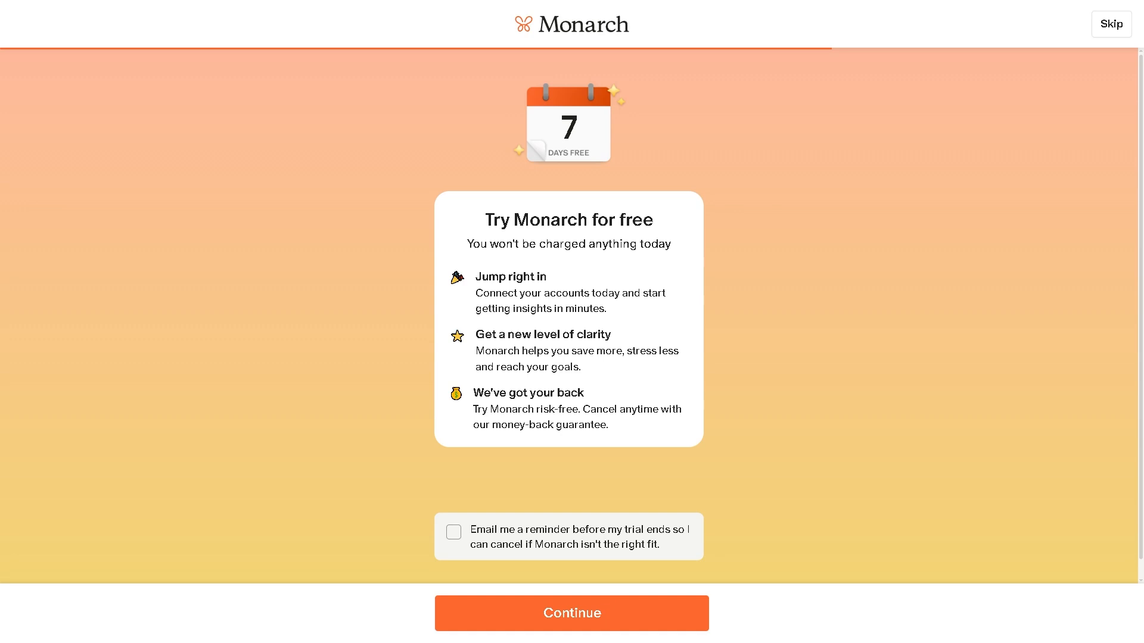
Step: Accept the free trial with an email reminder before it ends, and dismiss the app tour
left_click(453, 532)
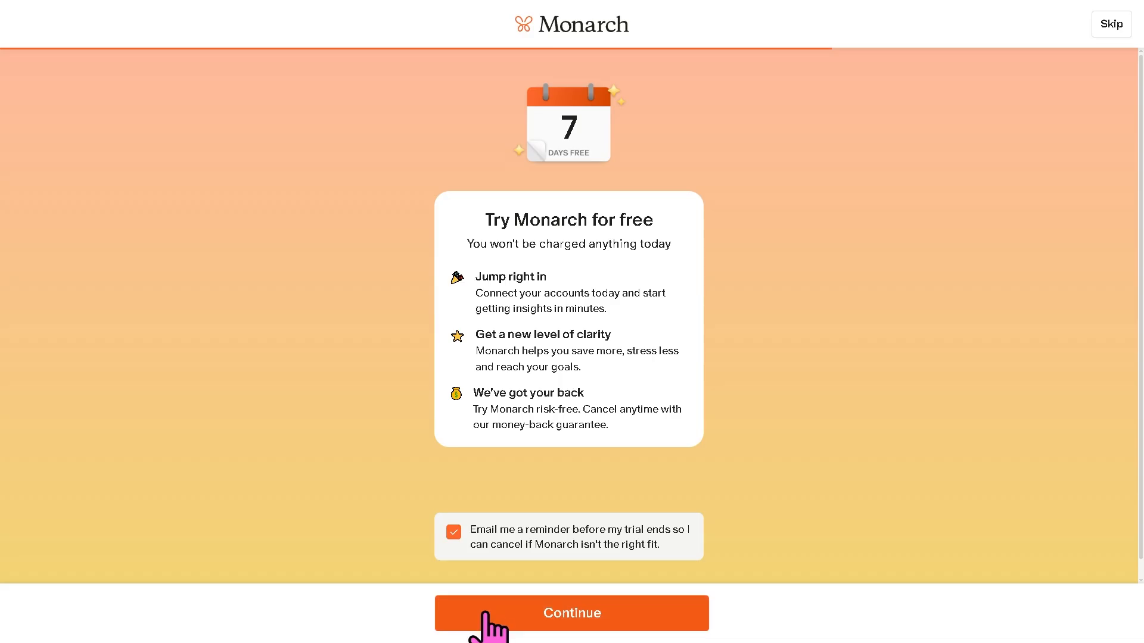
left_click(485, 618)
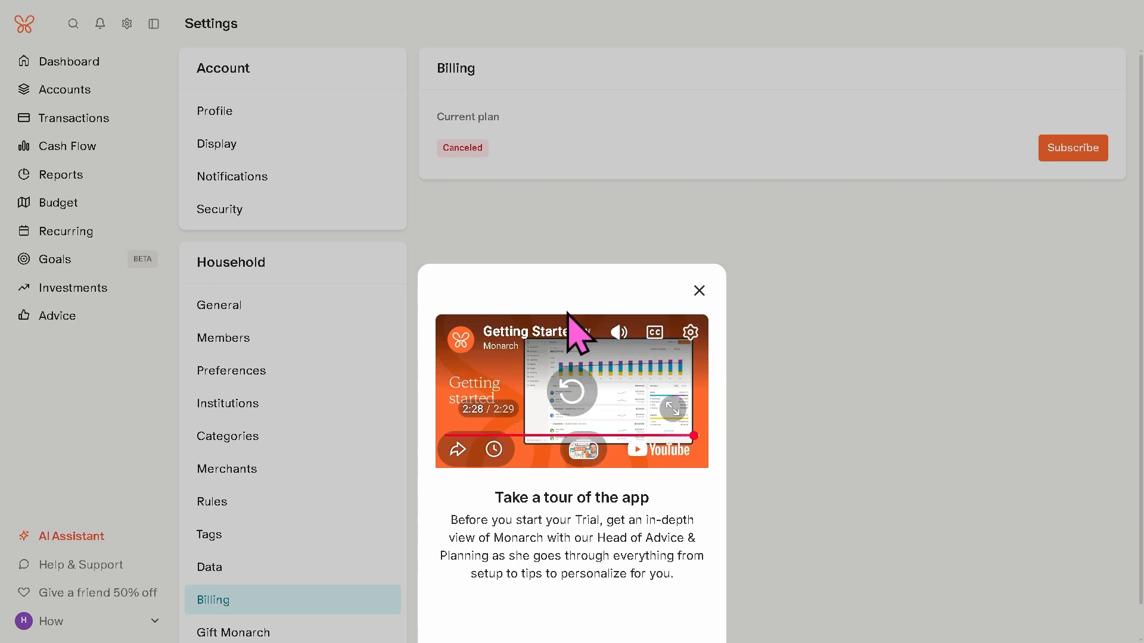
left_click(699, 291)
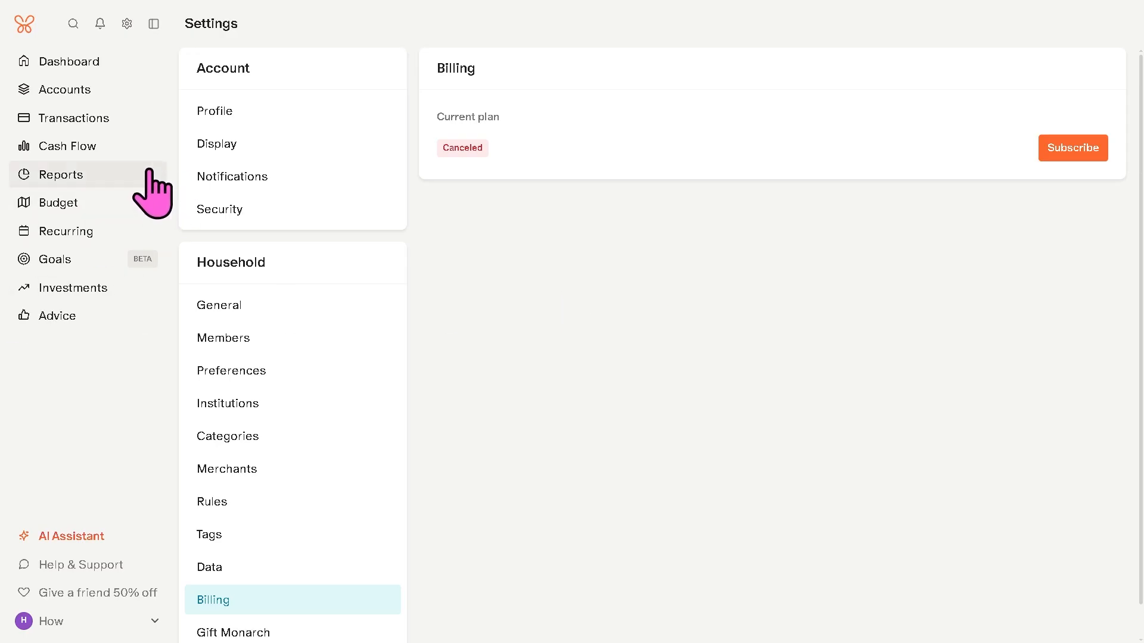
Step: Recategorize the March 6 Netflix Subscription transaction as Paychecks and start a rule from that change
left_click(85, 121)
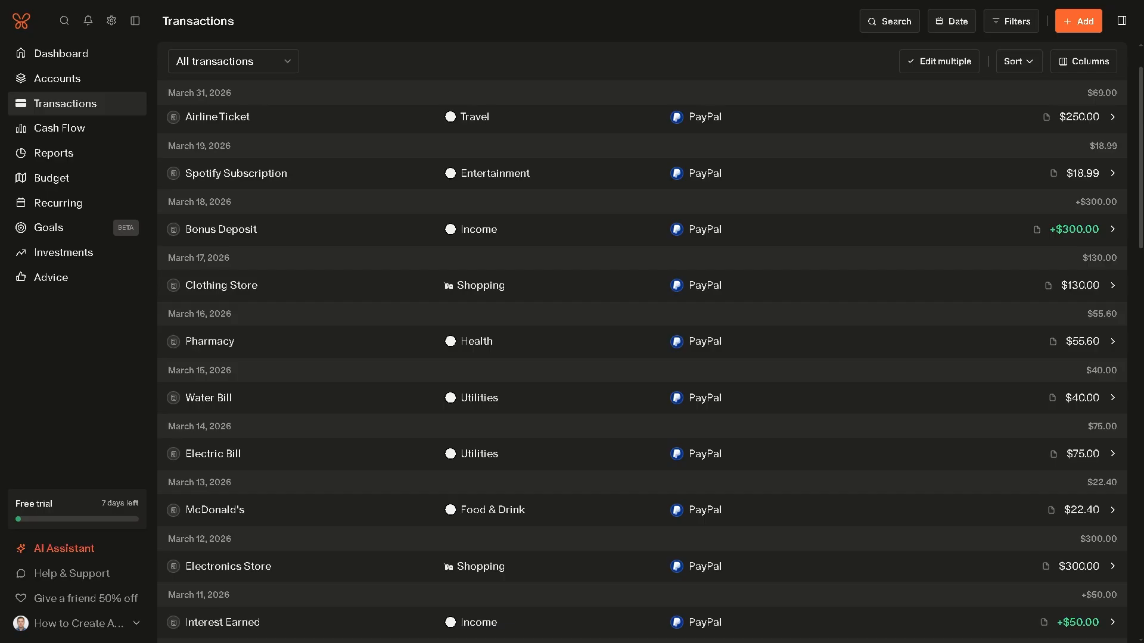
scroll(371, 327, "down", 2)
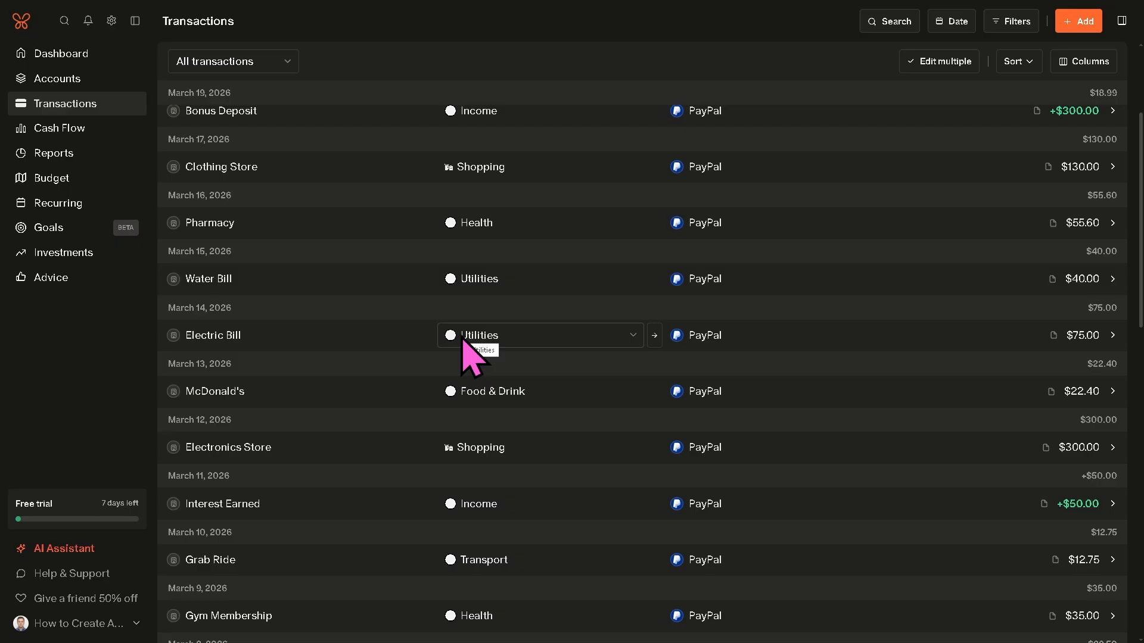
scroll(468, 357, "down", 4)
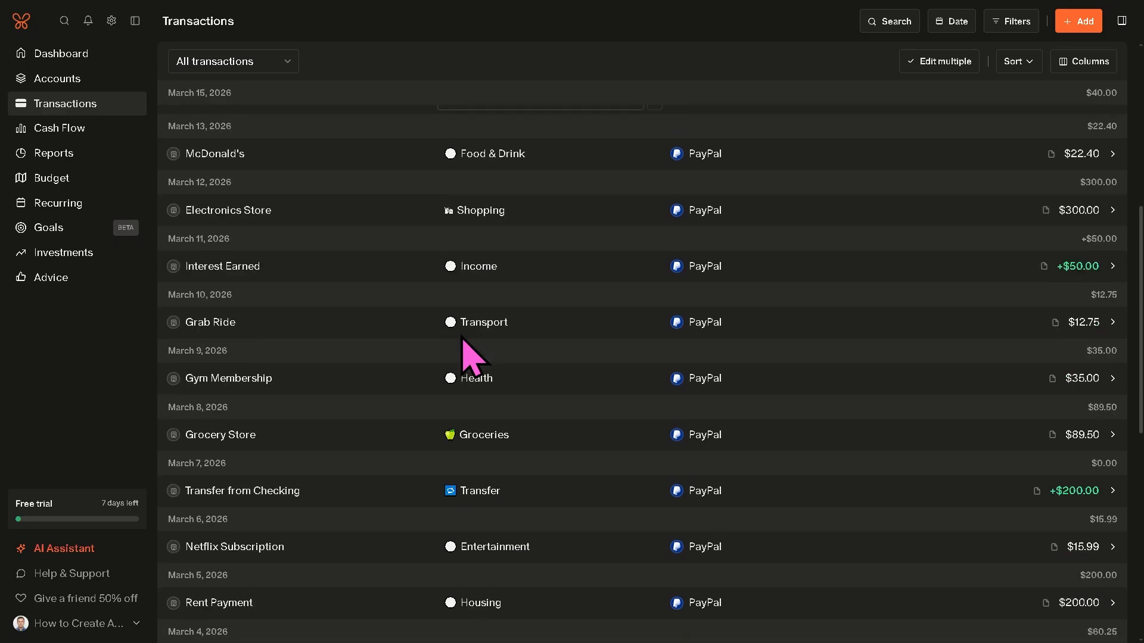
scroll(469, 358, "down", 2)
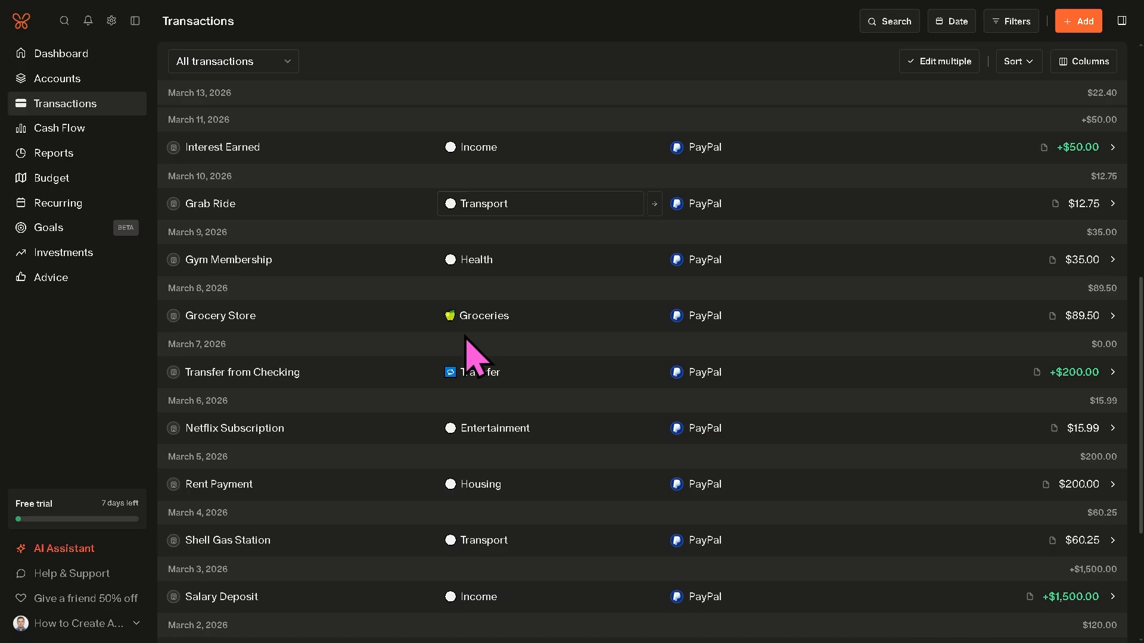
scroll(448, 357, "down", 1)
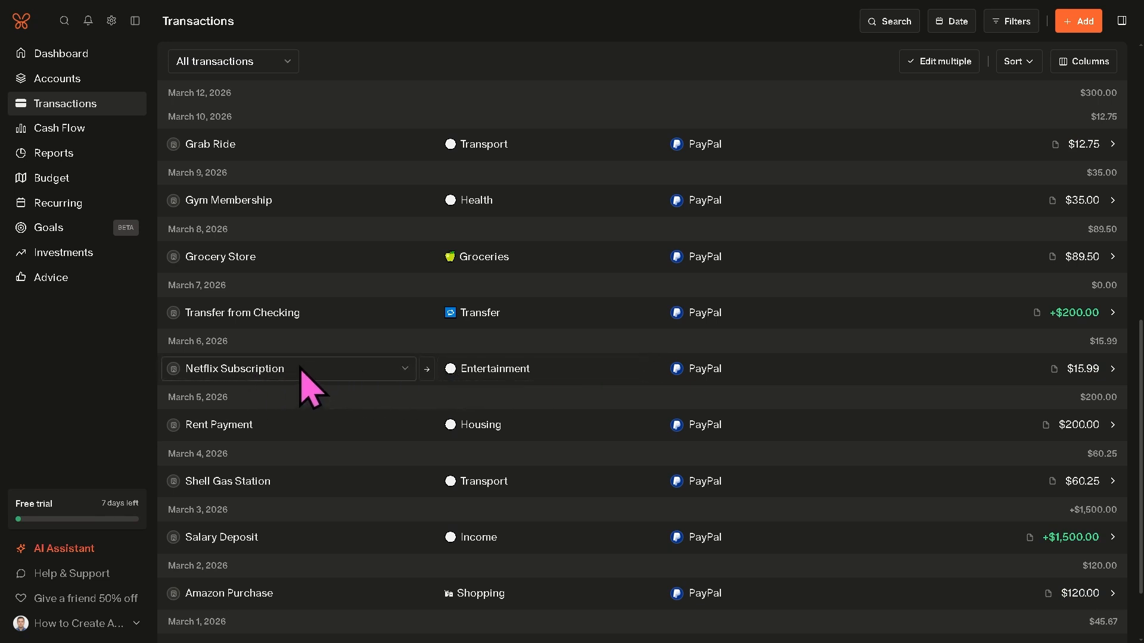
left_click(482, 371)
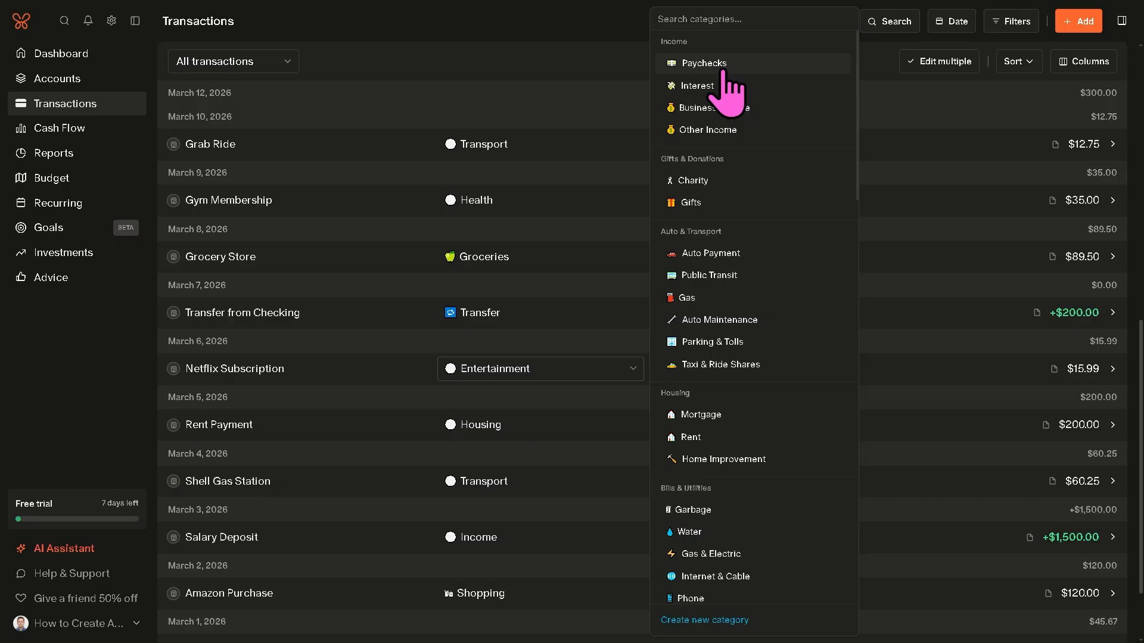
left_click(704, 64)
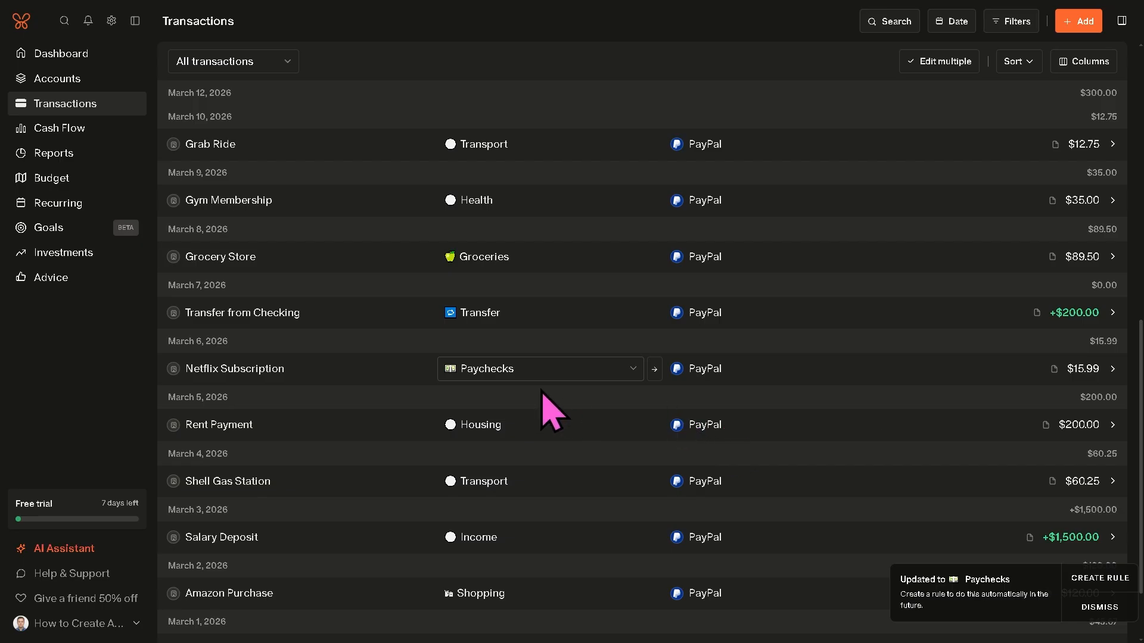
left_click(563, 372)
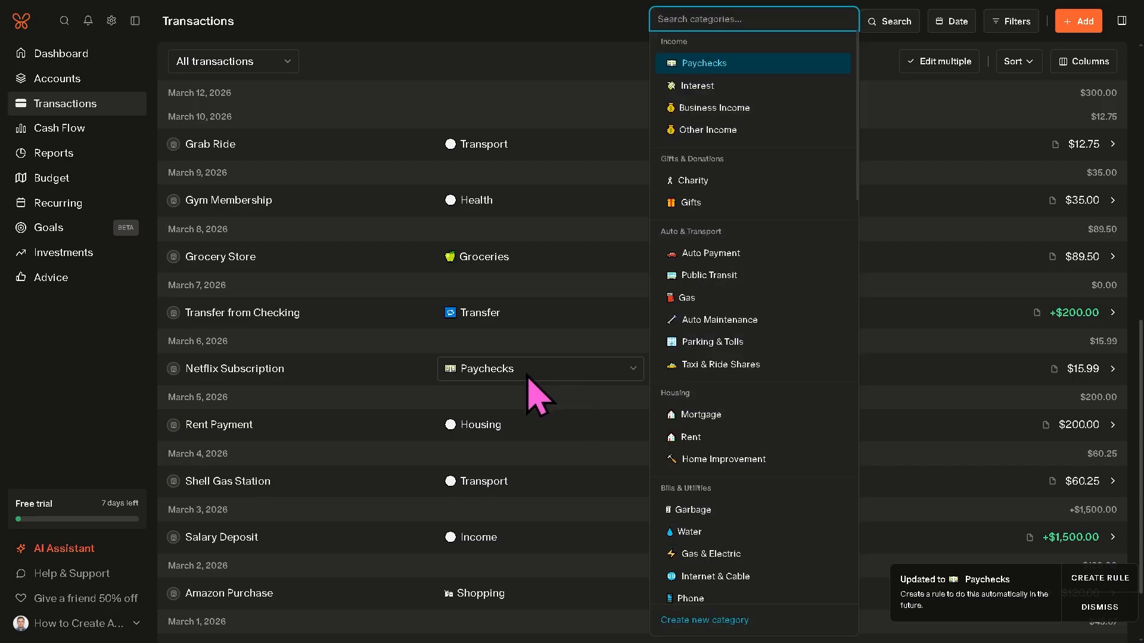
left_click(425, 402)
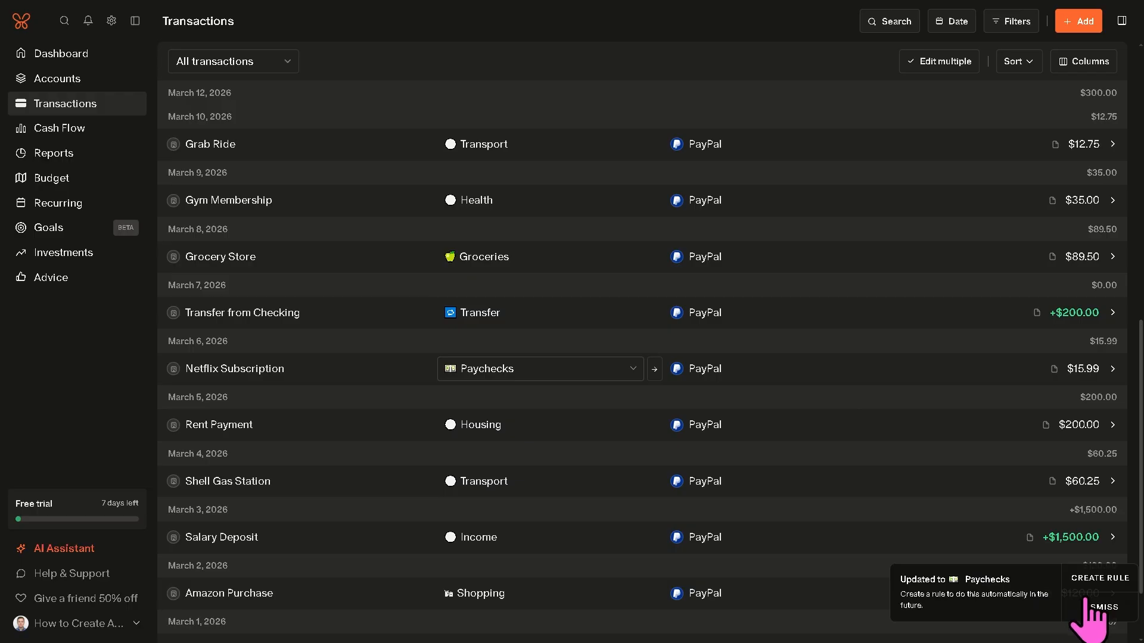
left_click(1124, 579)
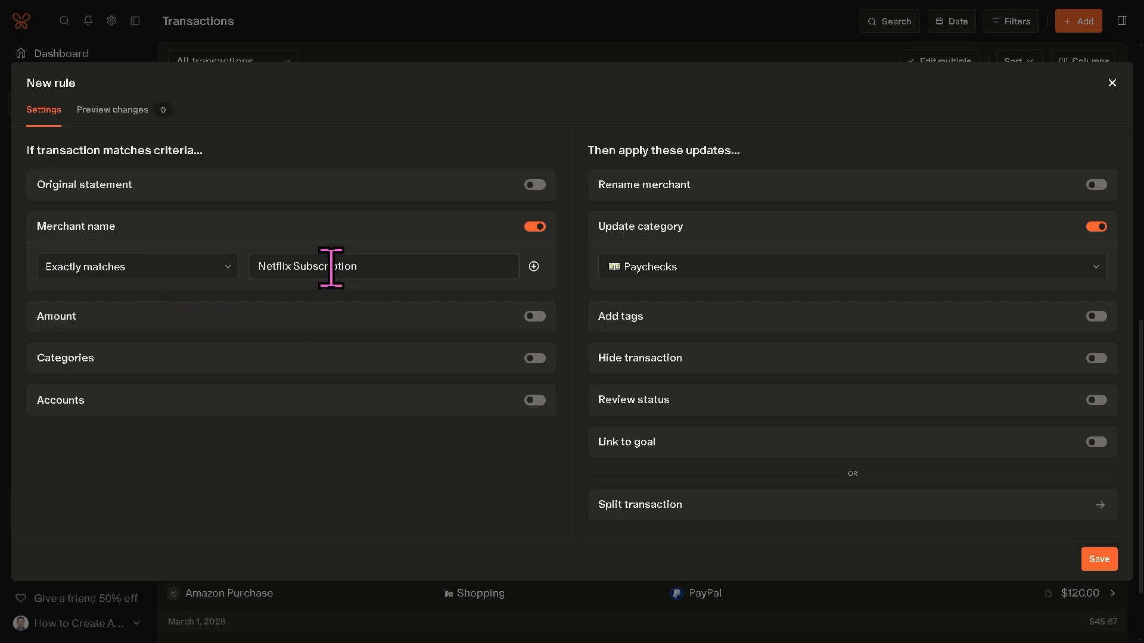
Step: Try extra rule criteria: merchant name containing Walmart, debit amount greater than $69, and category and account conditions enabled
left_click(534, 266)
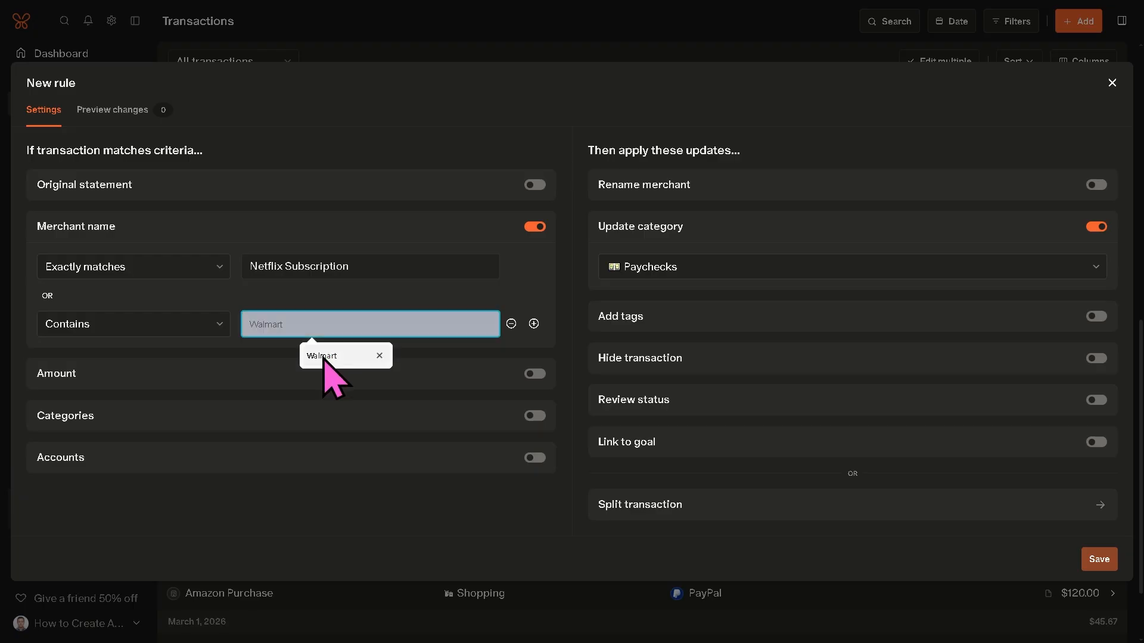
left_click(325, 356)
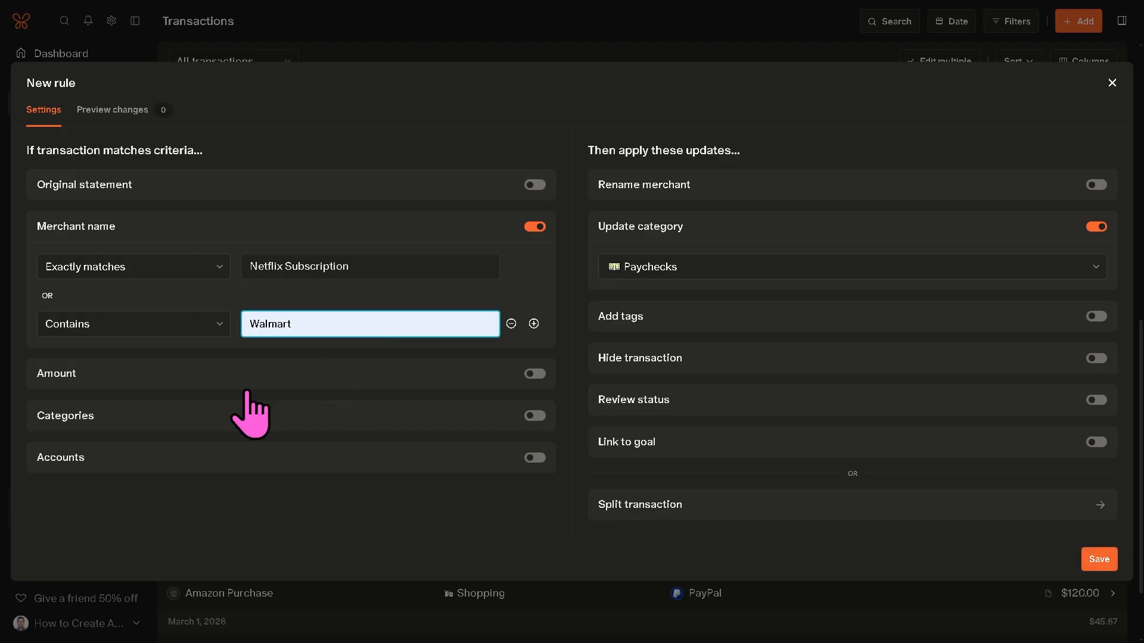
left_click(200, 377)
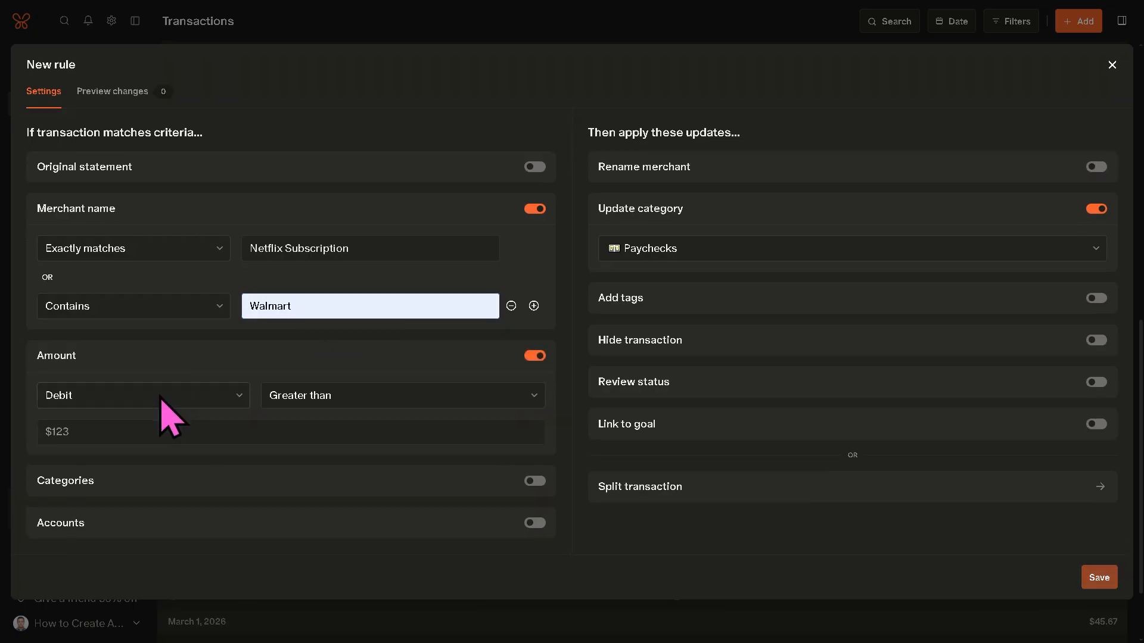
left_click(94, 429)
left_click(111, 464)
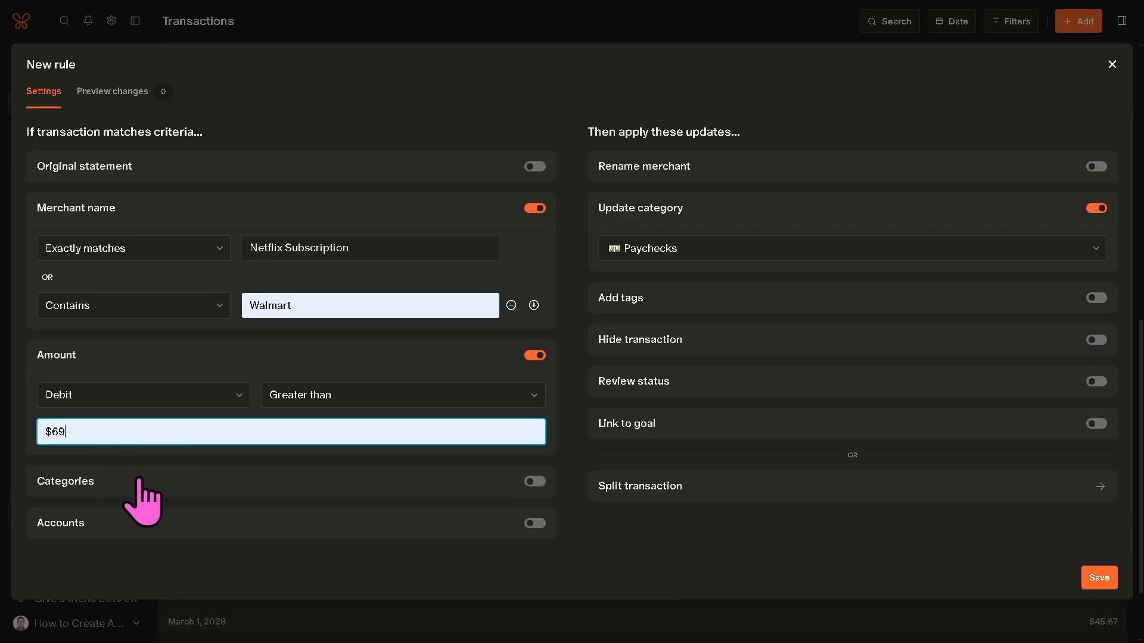
left_click(139, 480)
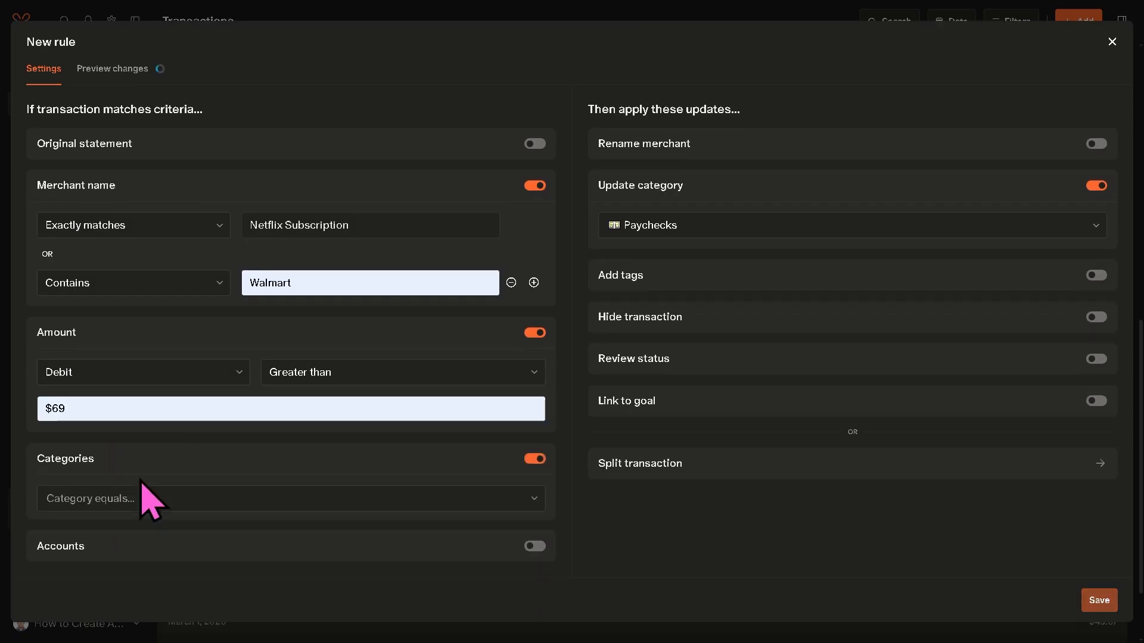
left_click(337, 543)
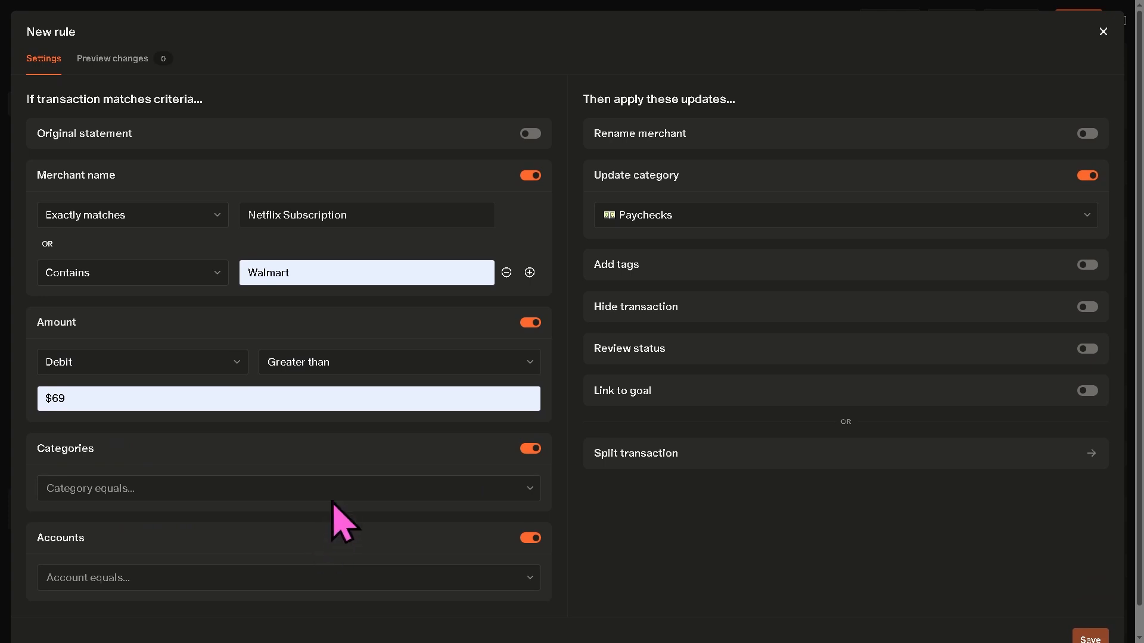
scroll(340, 518, "down", 1)
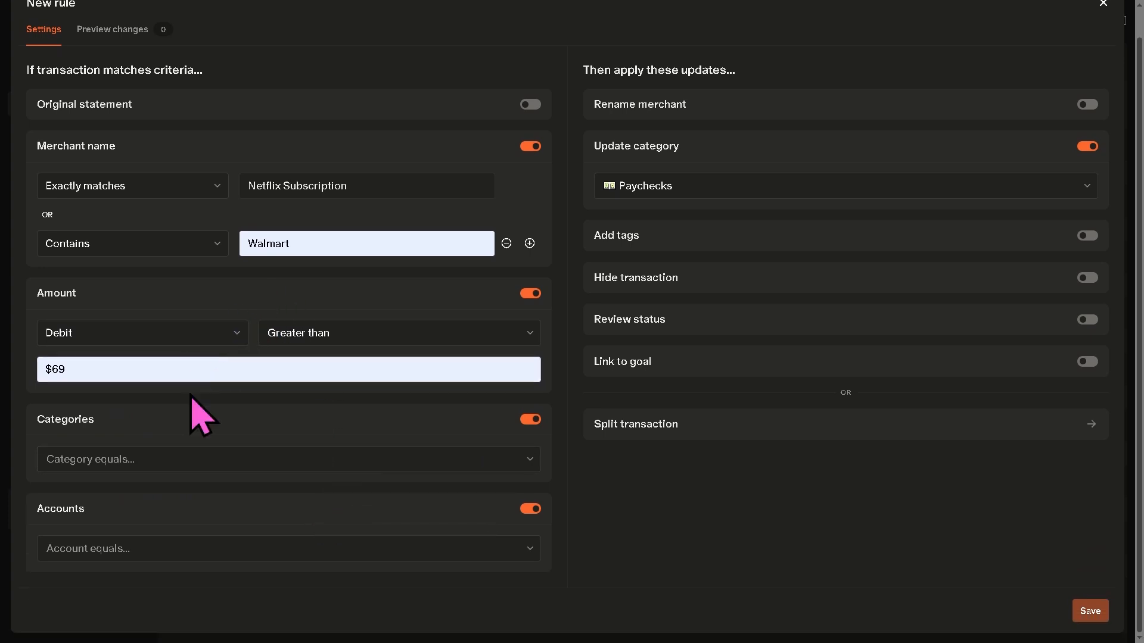
scroll(186, 411, "up", 1)
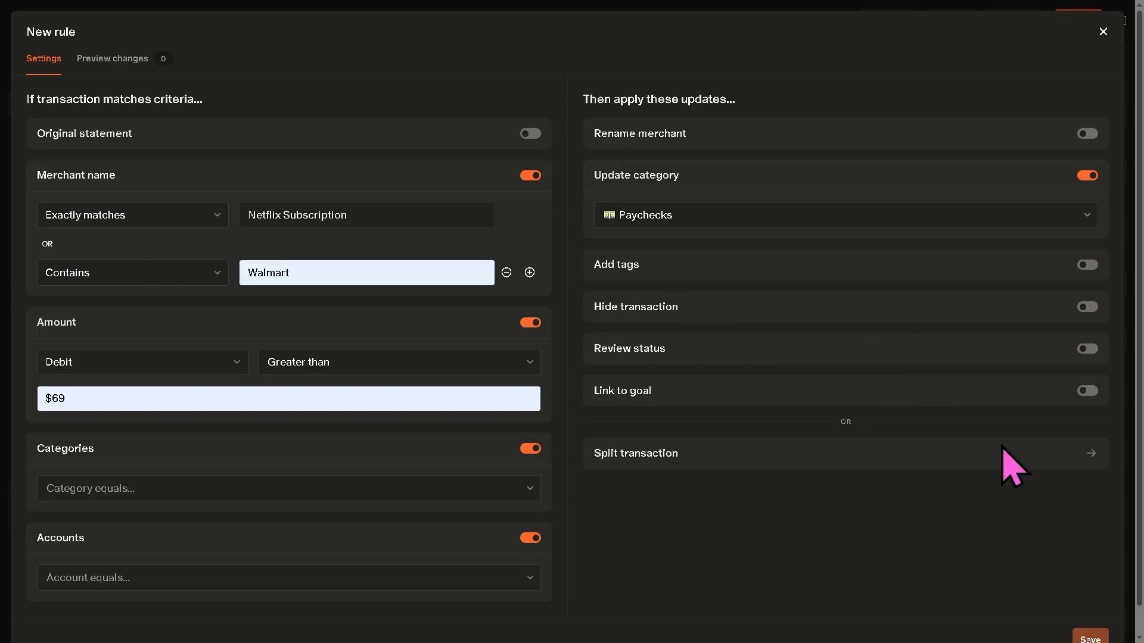
scroll(1051, 553, "down", 1)
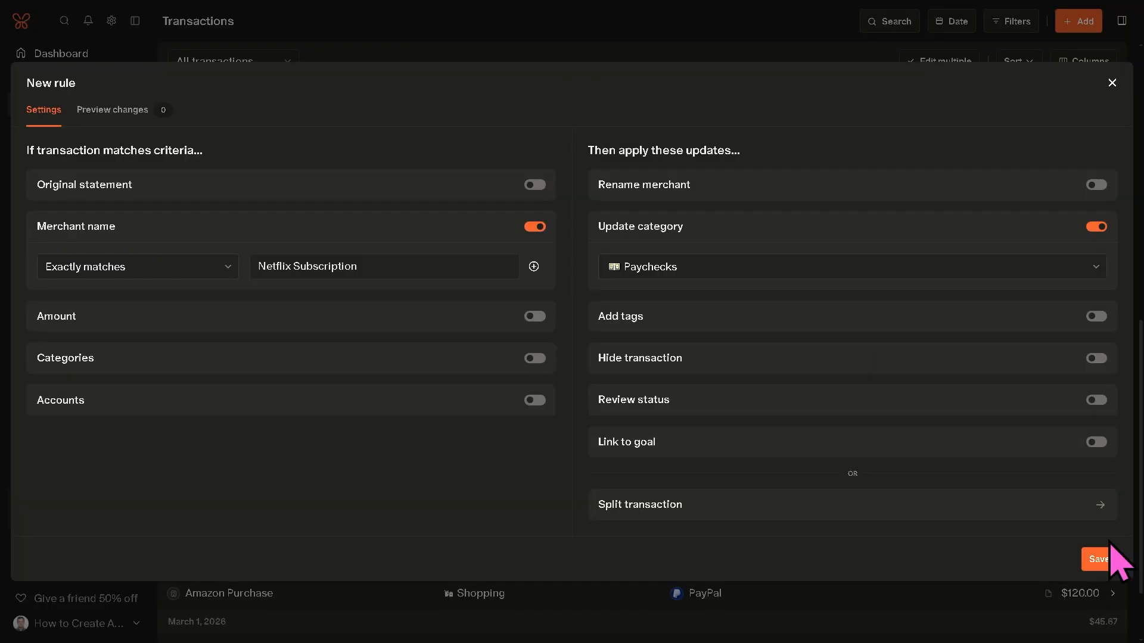
Step: Save the rule that recategorizes merchants exactly matching Netflix Subscription as Paychecks, and open the household rules list
left_click(1101, 556)
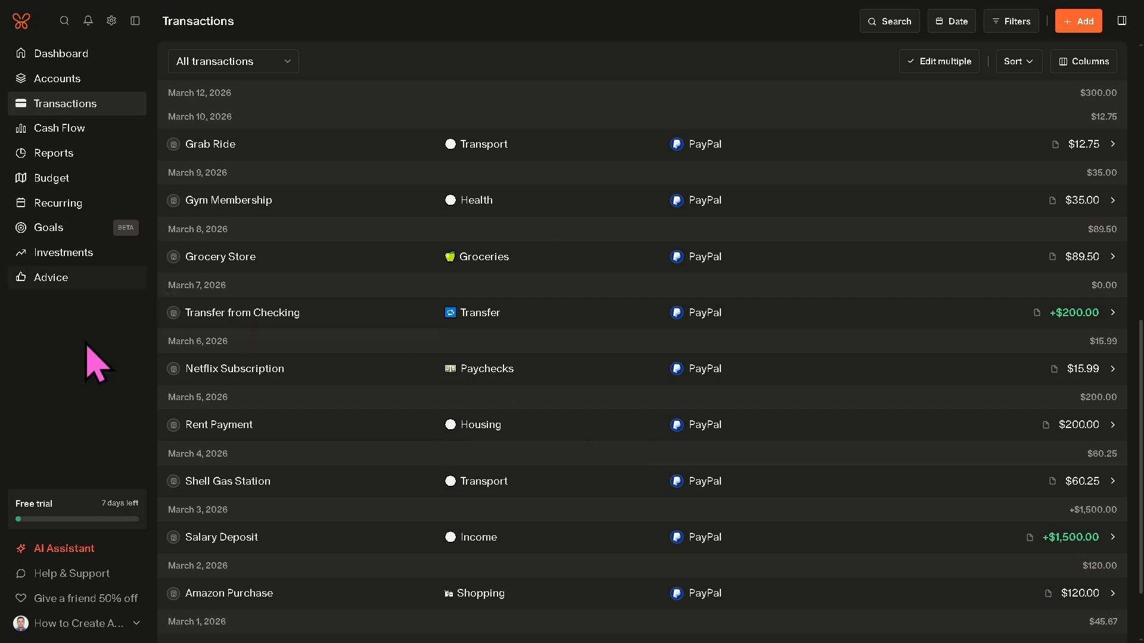
left_click(112, 24)
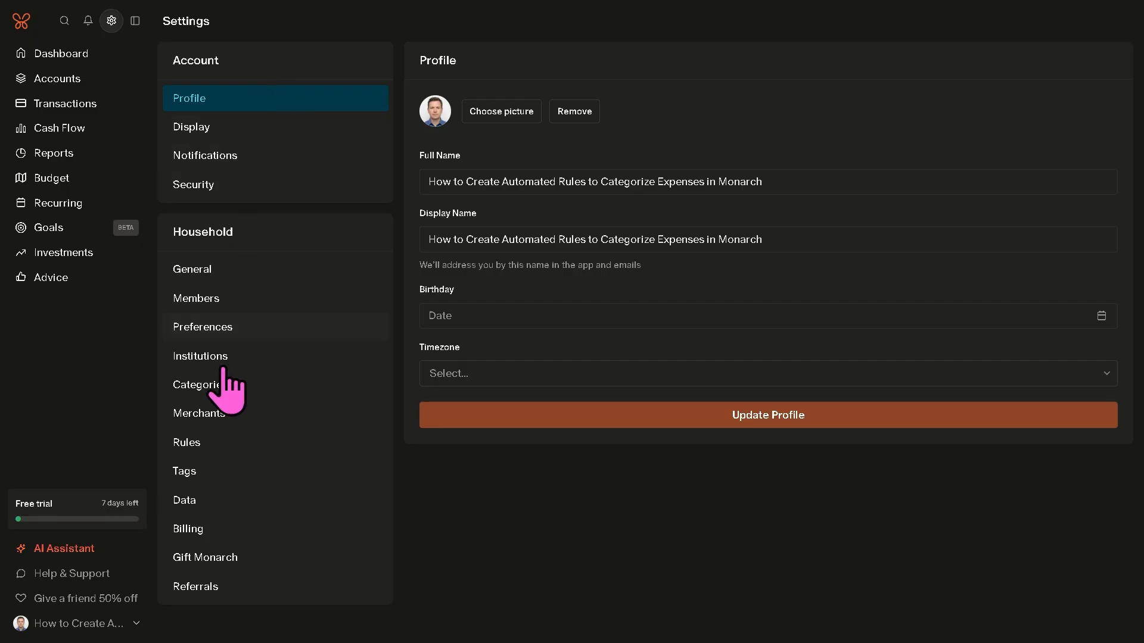
left_click(197, 447)
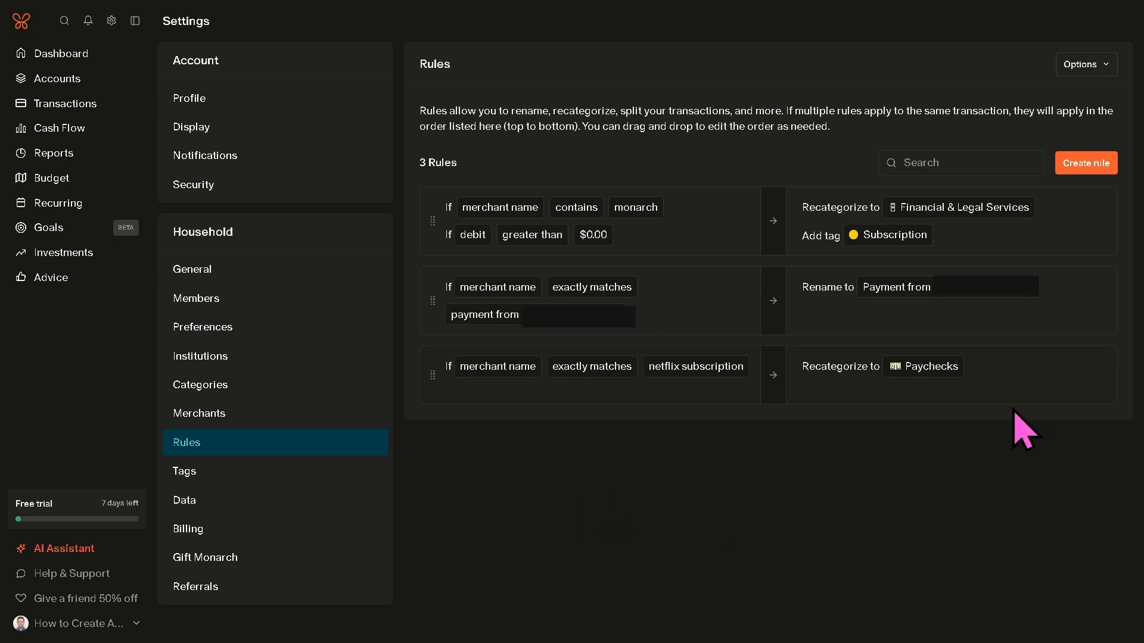
Step: View the change preview of a new blank rule and close it without saving
left_click(1085, 163)
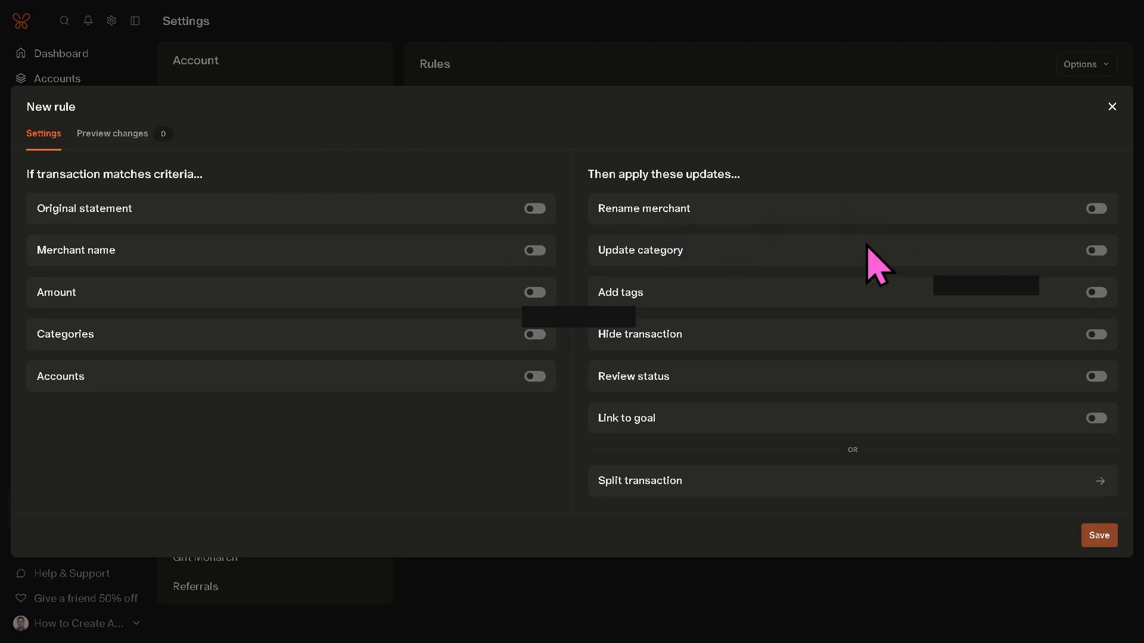
left_click(166, 141)
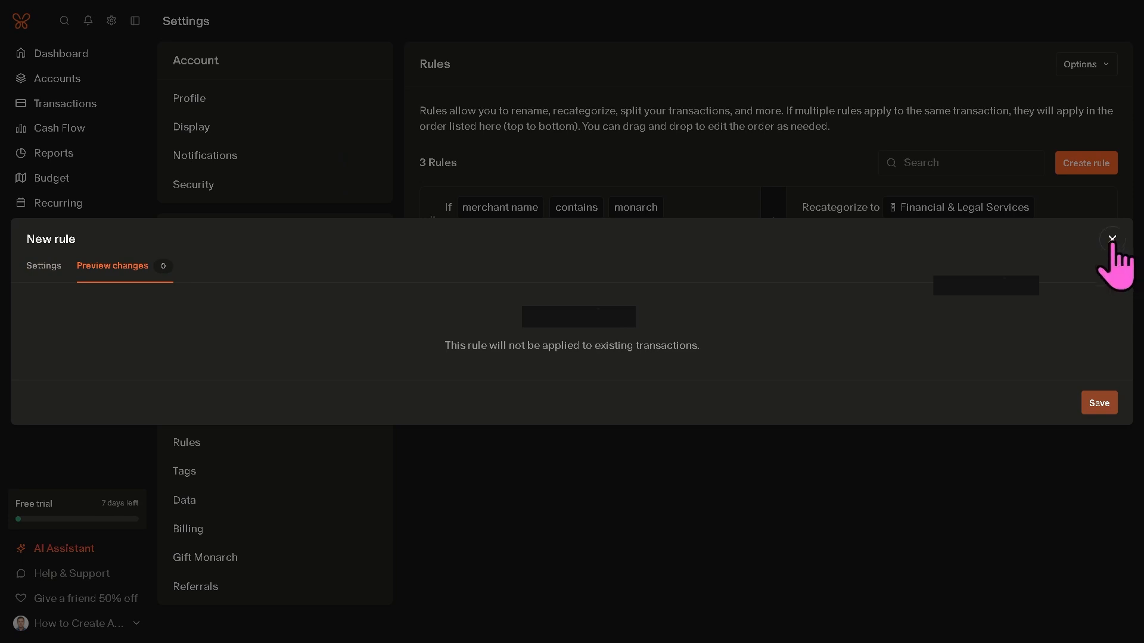
left_click(1111, 238)
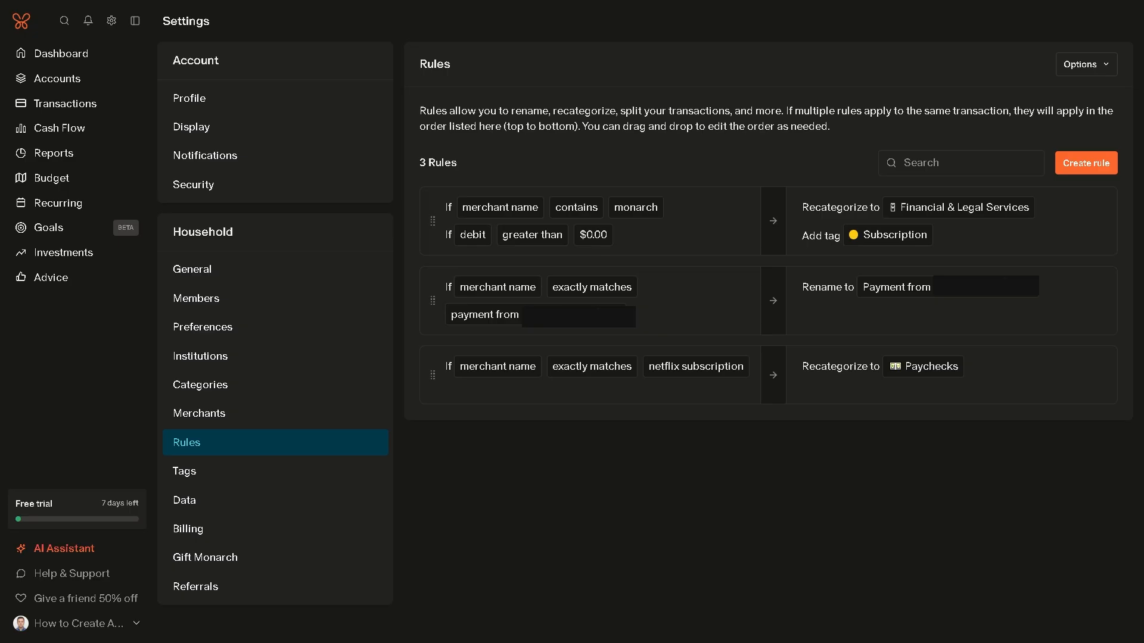
Step: Try to recategorize the March 31 Airline Ticket transaction as Auto Payment and dismiss the rule suggestion
left_click(66, 105)
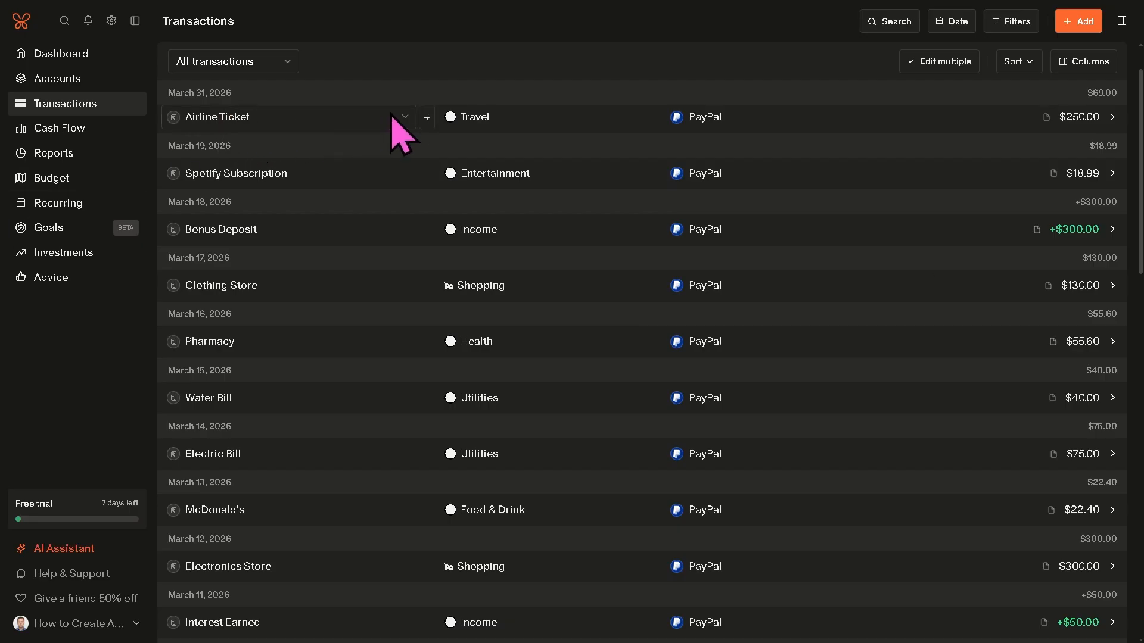
left_click(528, 119)
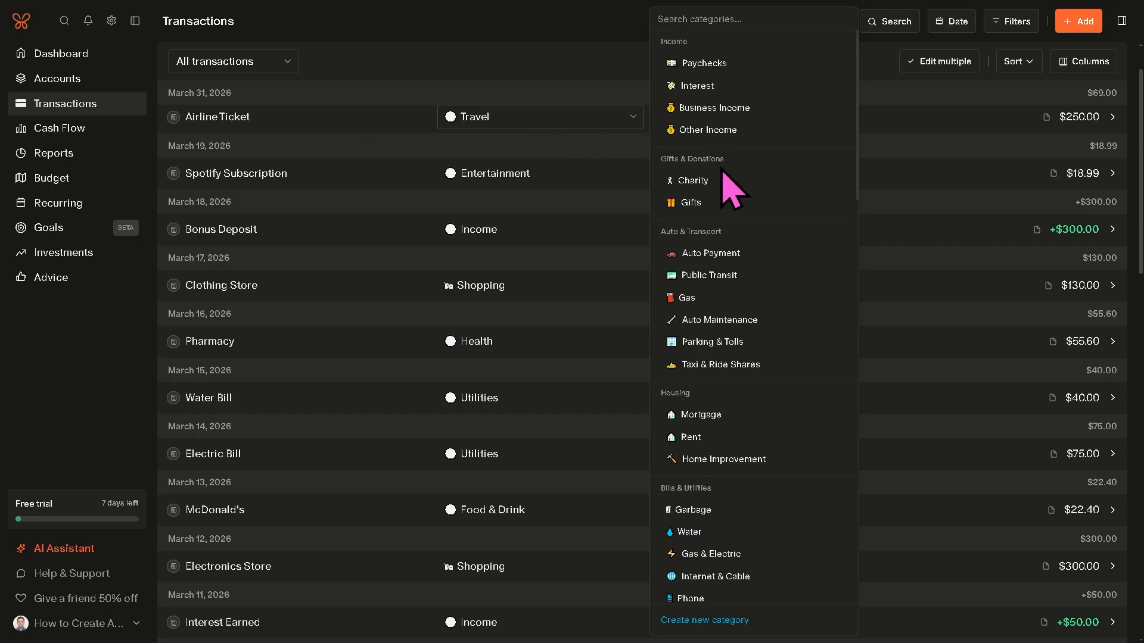
left_click(739, 257)
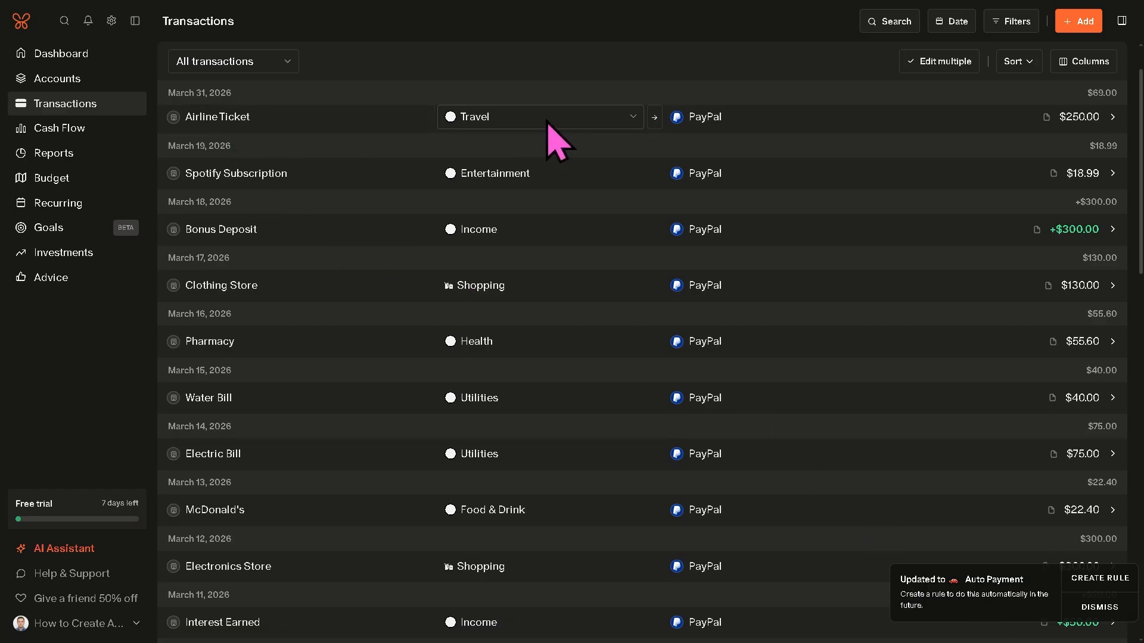
left_click(1109, 614)
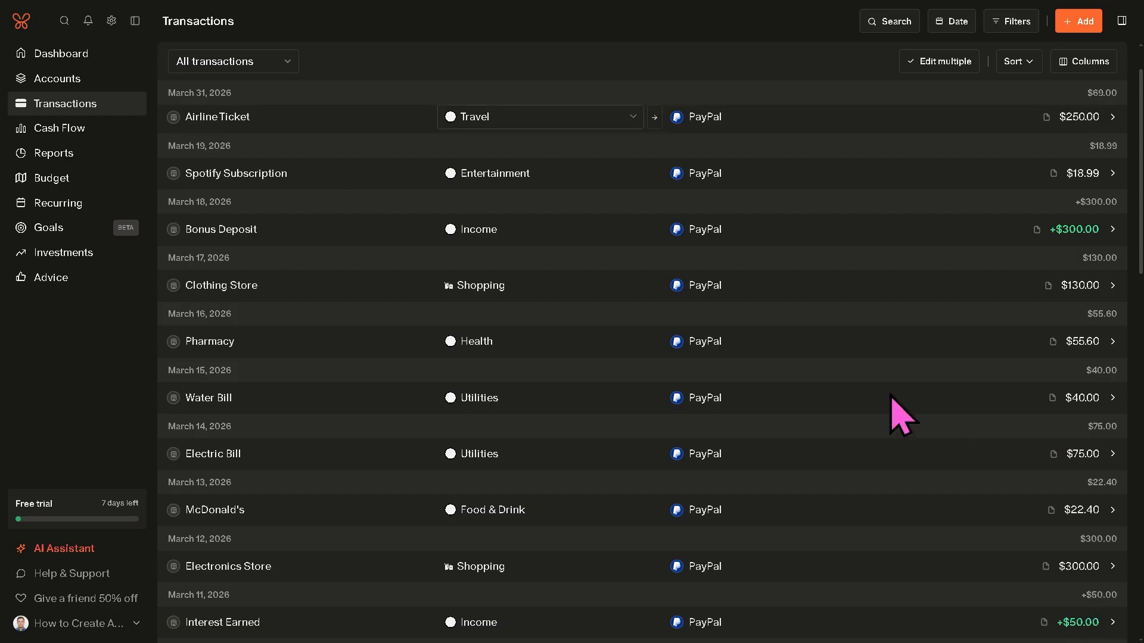
Step: Look over the remaining transactions and view the monthly recurring items and savings goals pages
scroll(633, 311, "down", 3)
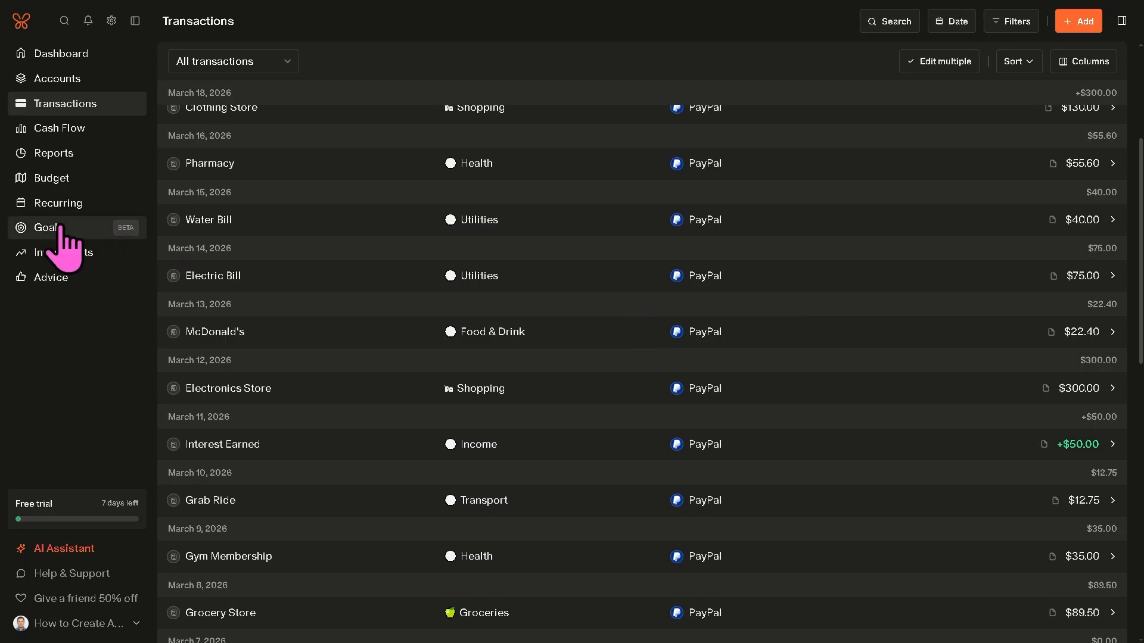
left_click(58, 204)
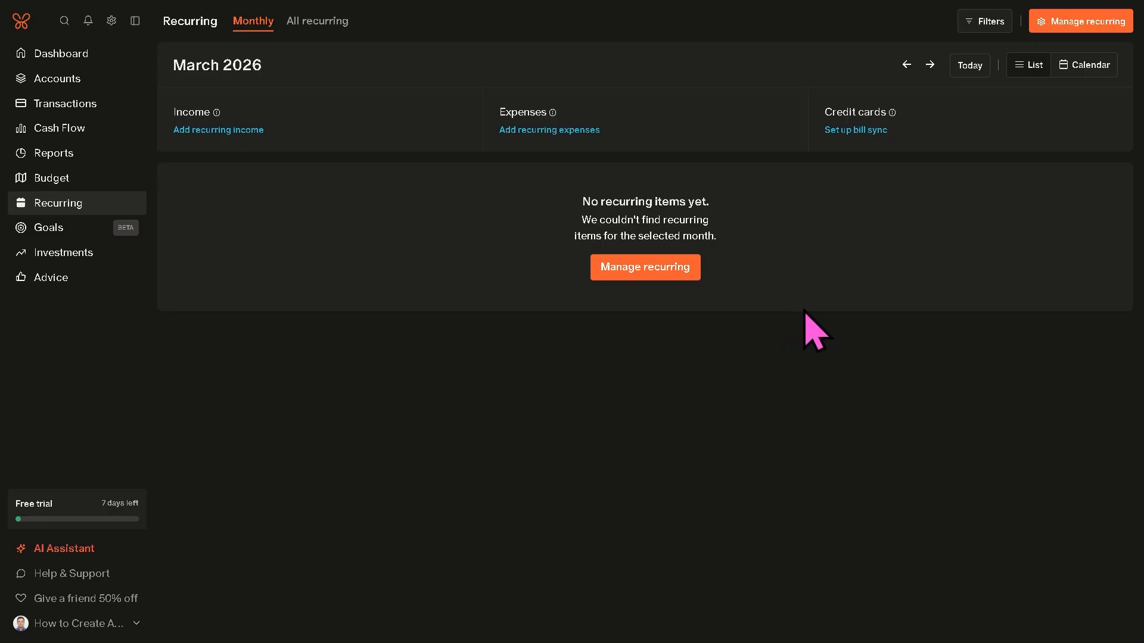
left_click(89, 229)
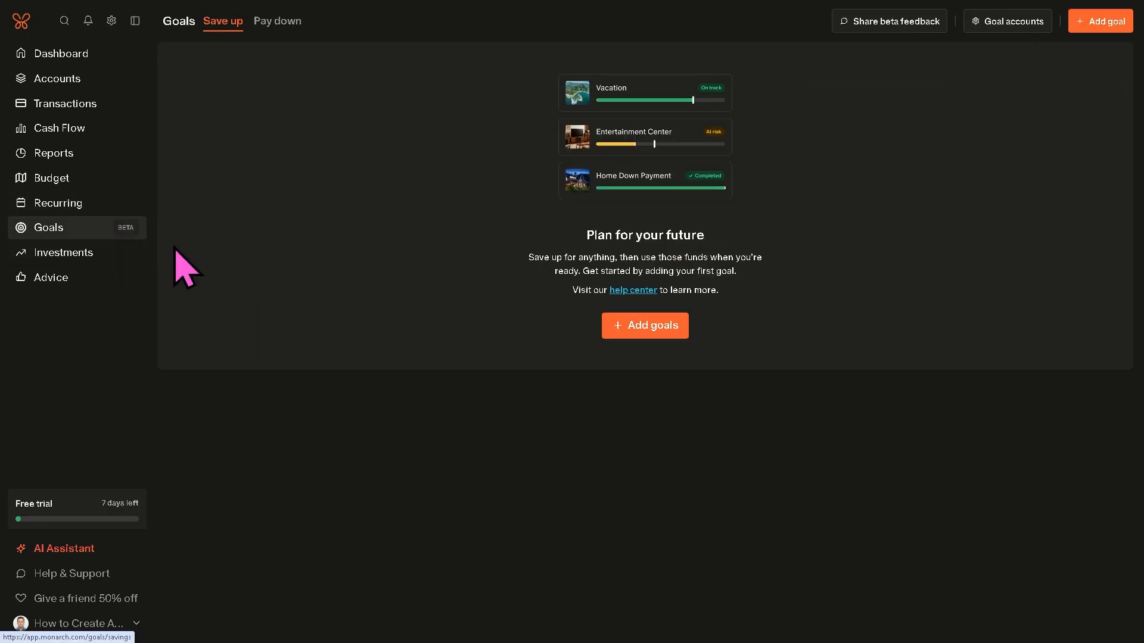
Step: Try setting up a Savings goal named "How to Create Automated Rules to Categorize Expenses in Monarch" and exit the setup without creating it
left_click(660, 337)
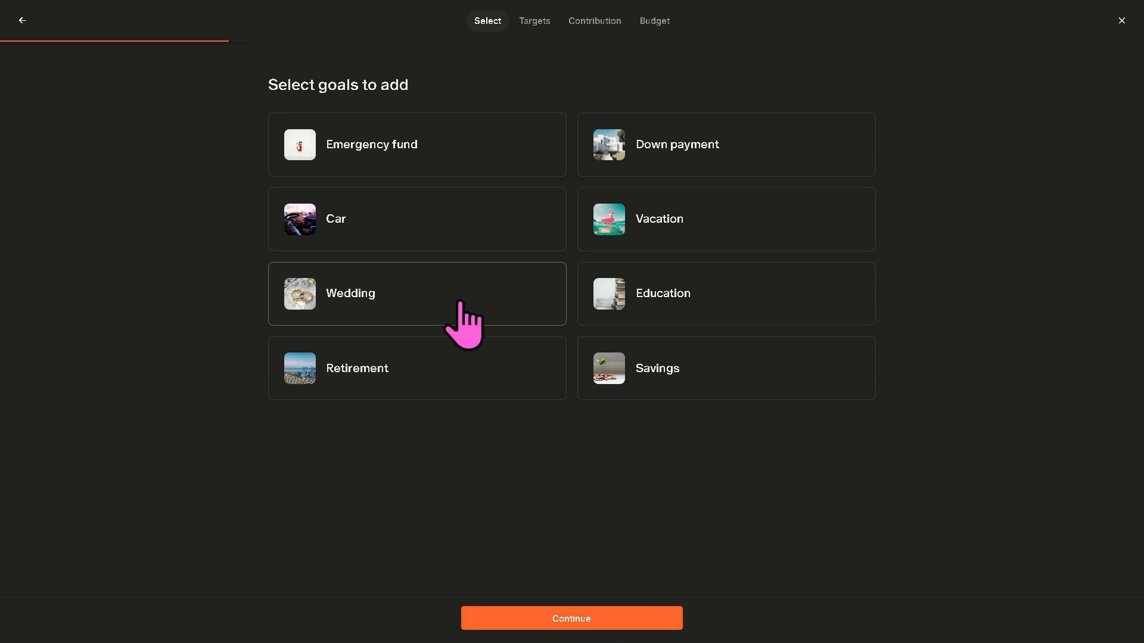
left_click(631, 376)
left_click(580, 617)
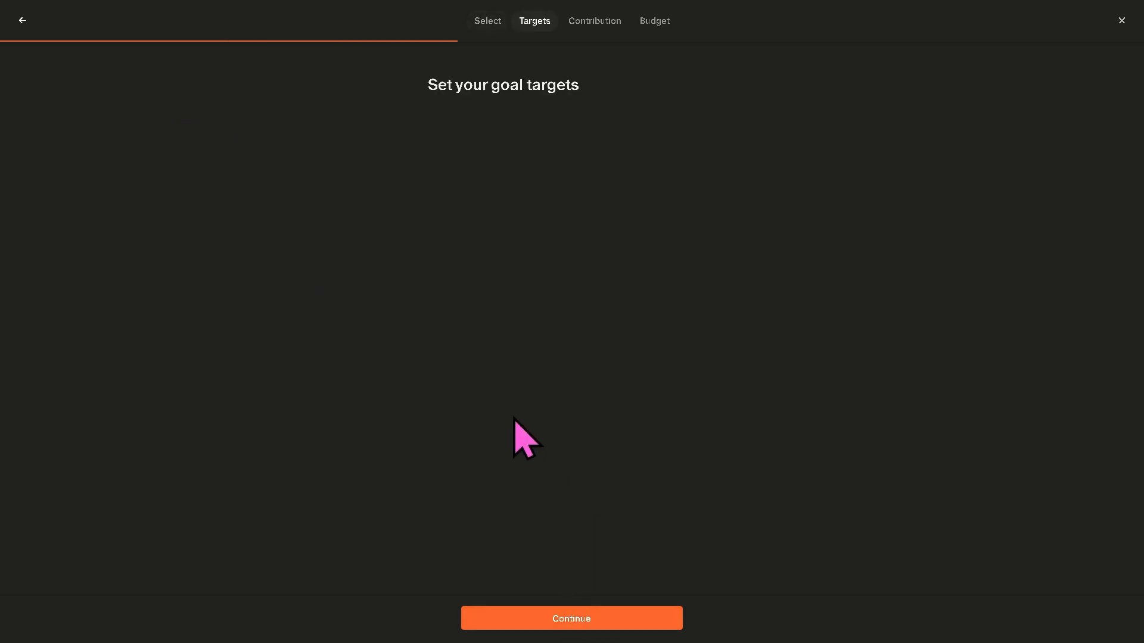
left_click(547, 322)
key("ctrl+v")
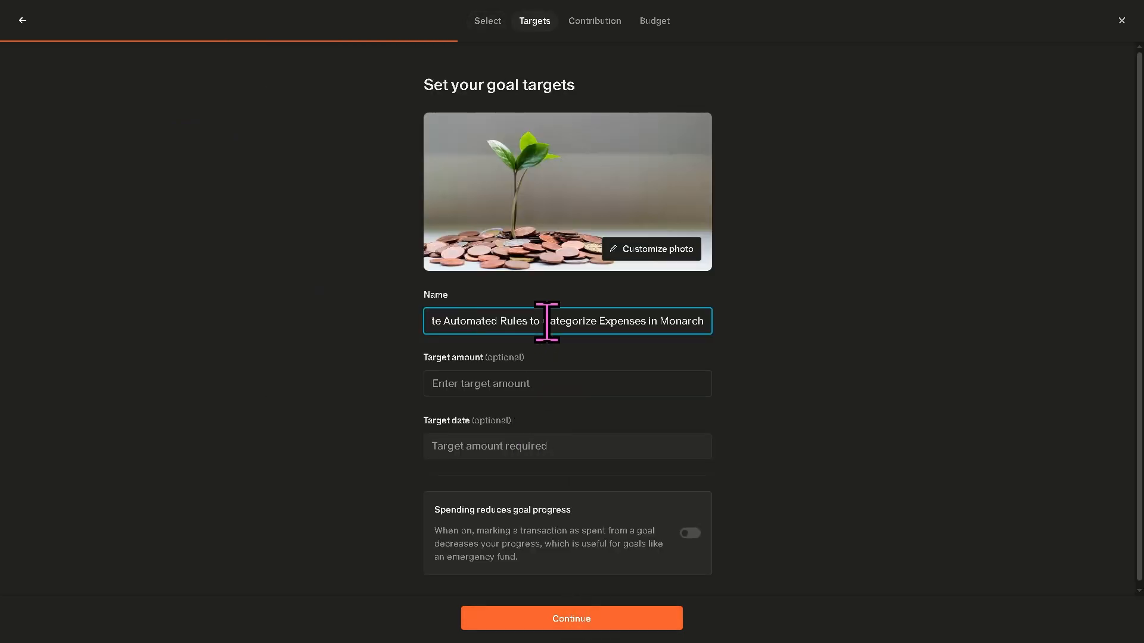
left_click(589, 622)
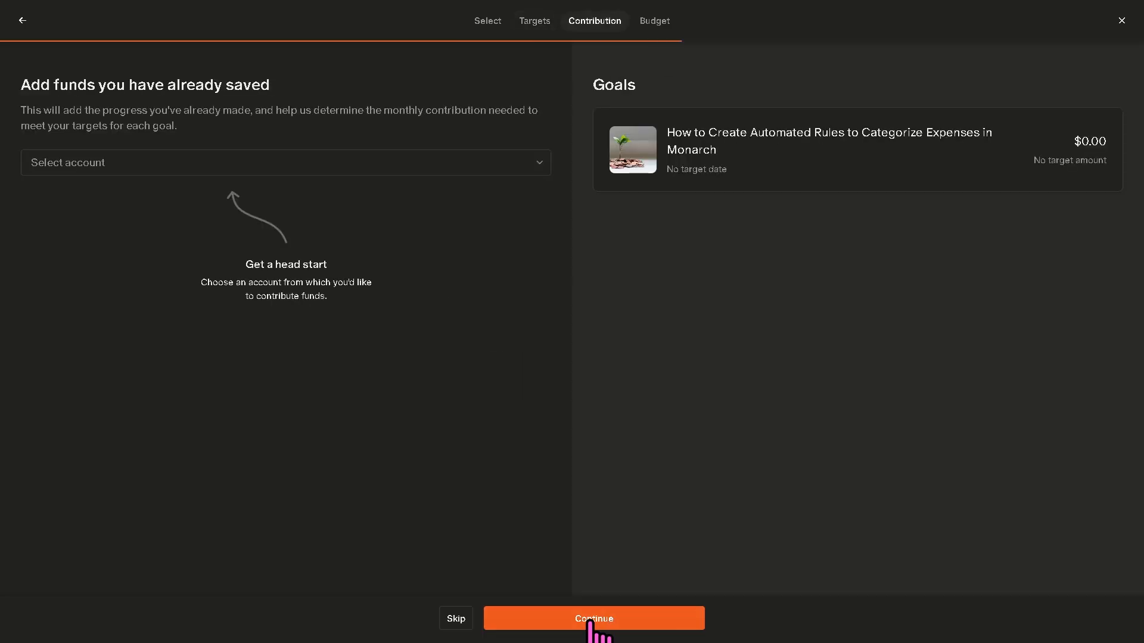
left_click(590, 620)
left_click(1121, 20)
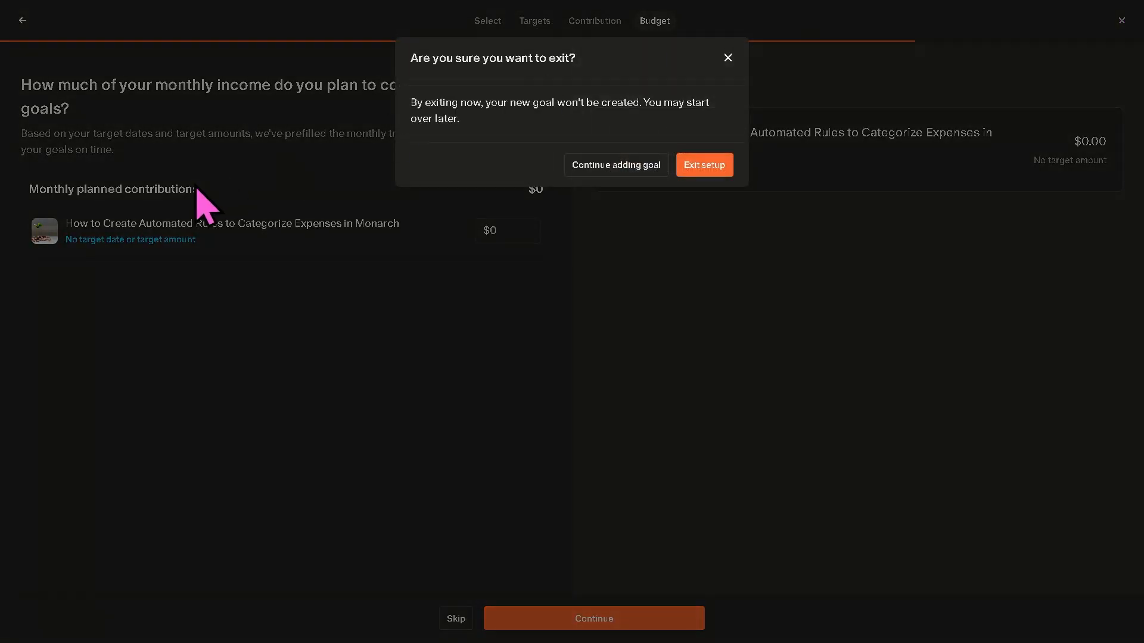
left_click(707, 167)
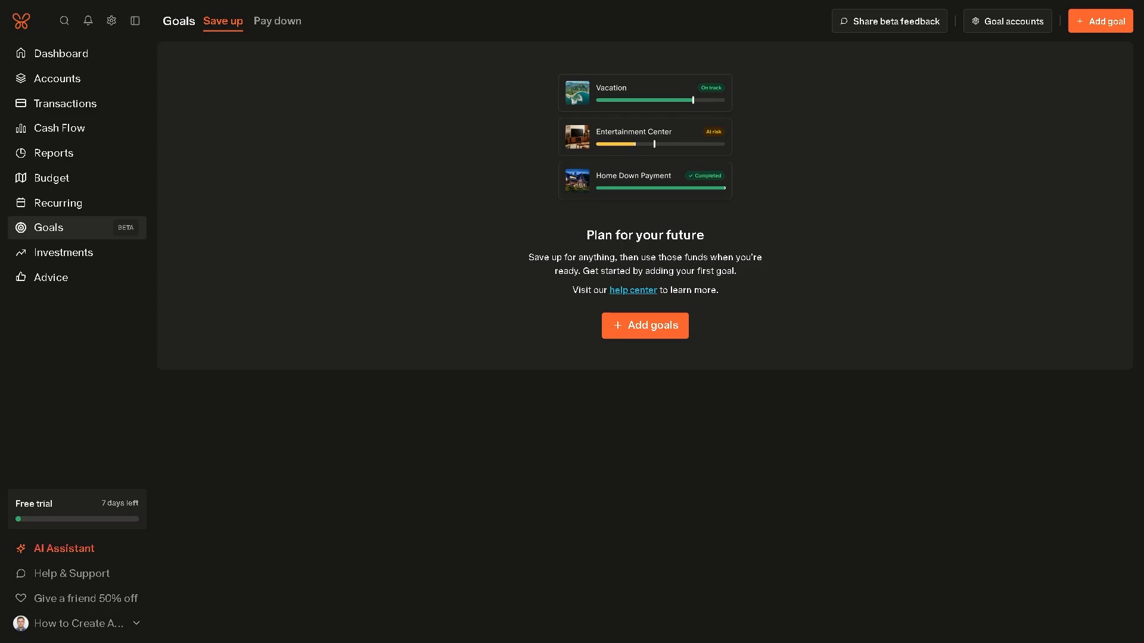
Step: View the investment holdings page and the advice recommendations page
left_click(72, 265)
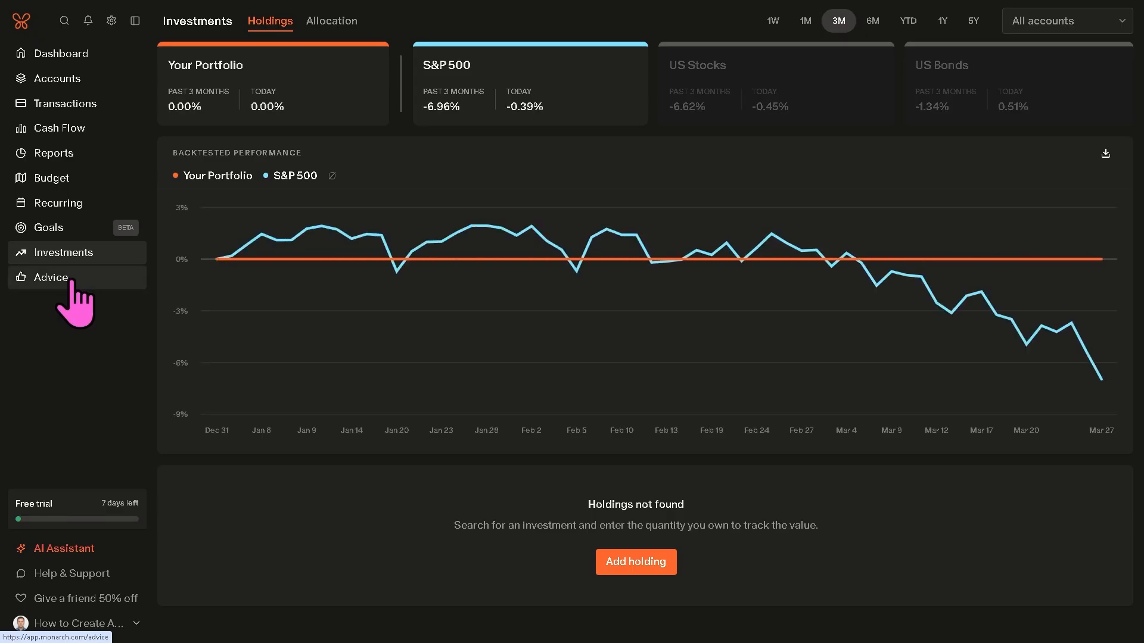
left_click(51, 278)
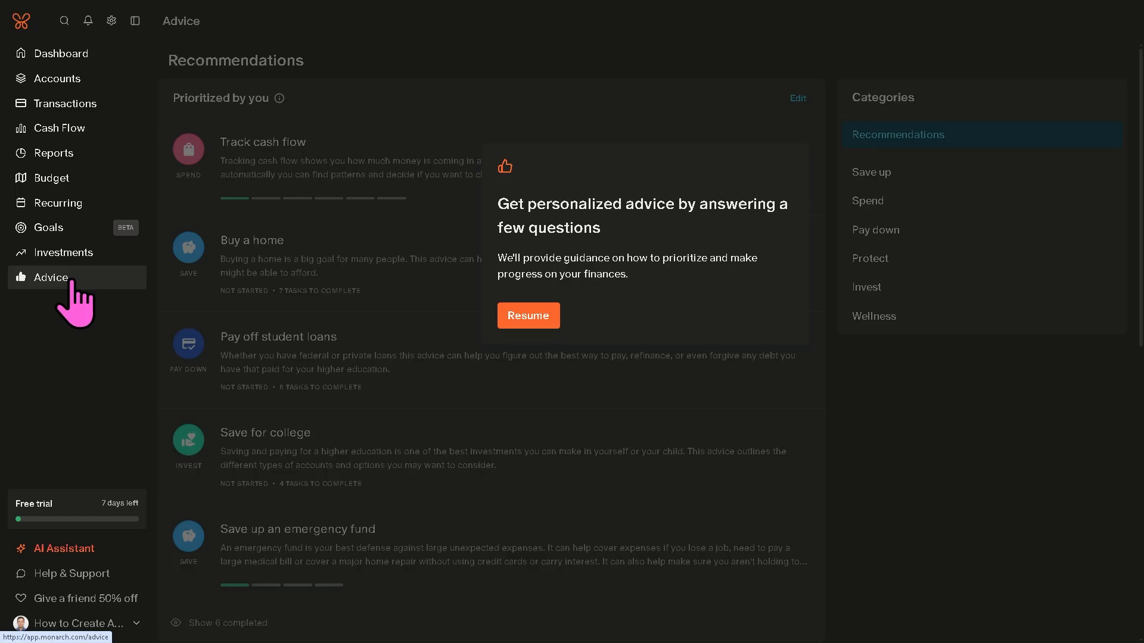